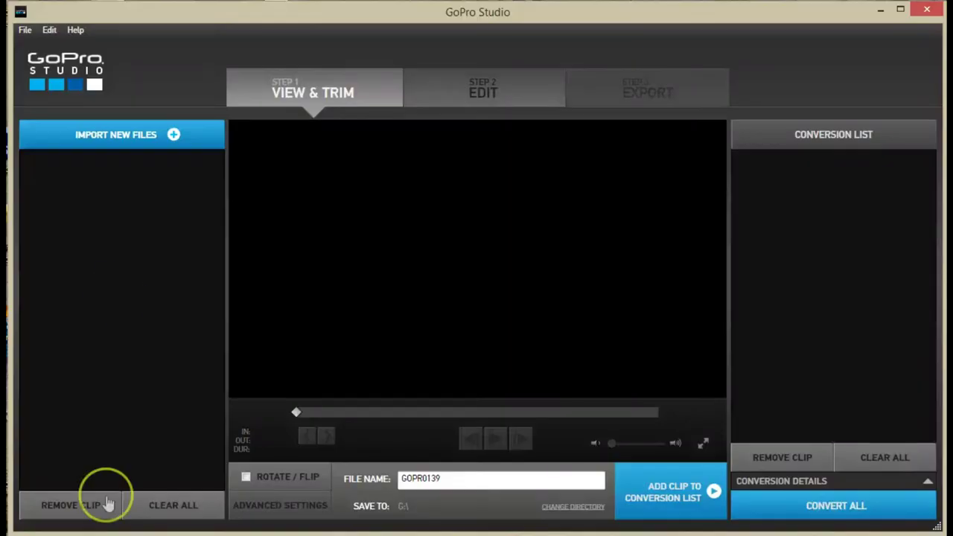
Step: Import the video file GOPR0139.MP4 from the G:\ drive
left_click(143, 149)
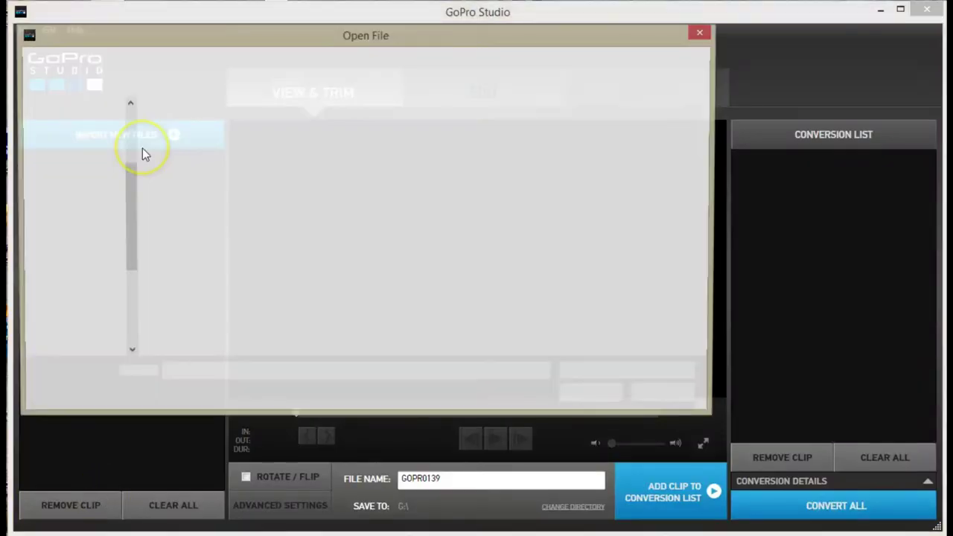
type("g:\\")
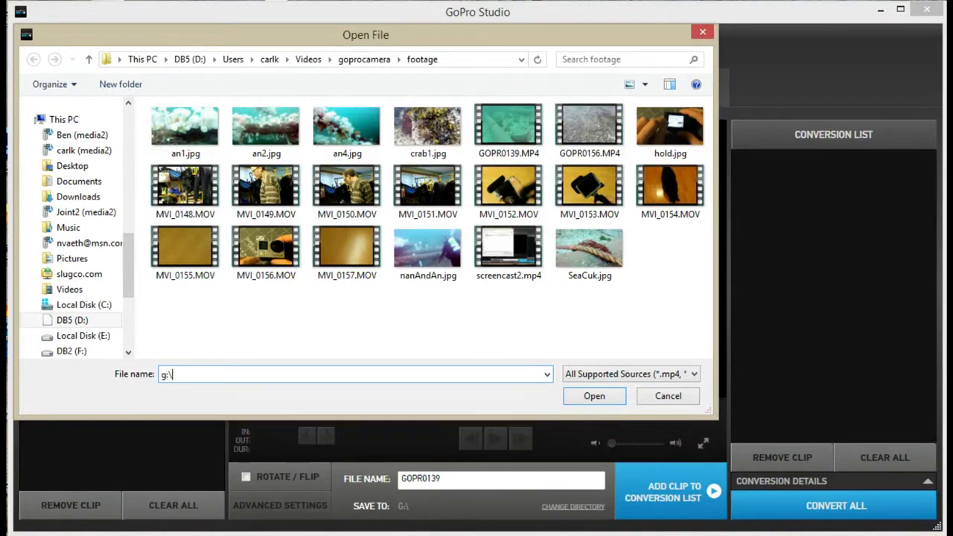
key("Return")
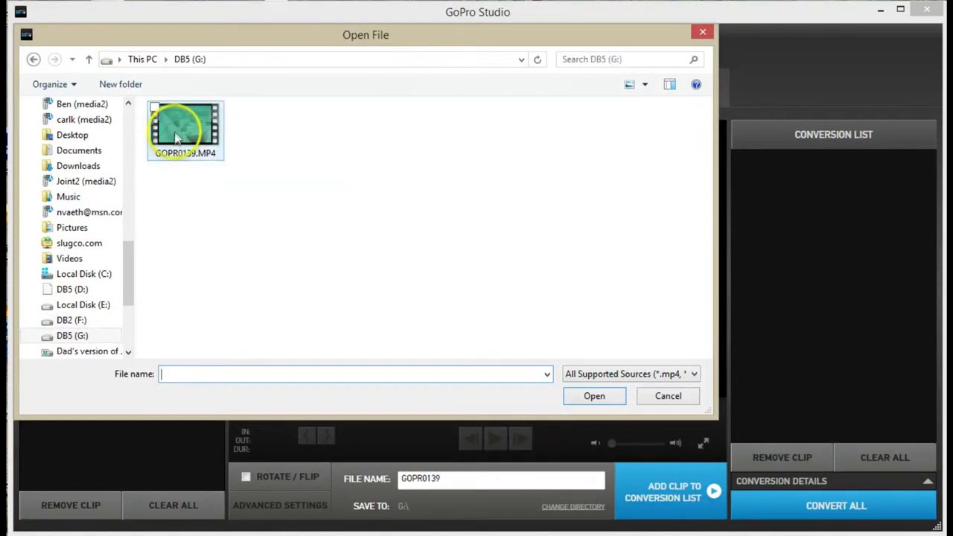
double_click(174, 131)
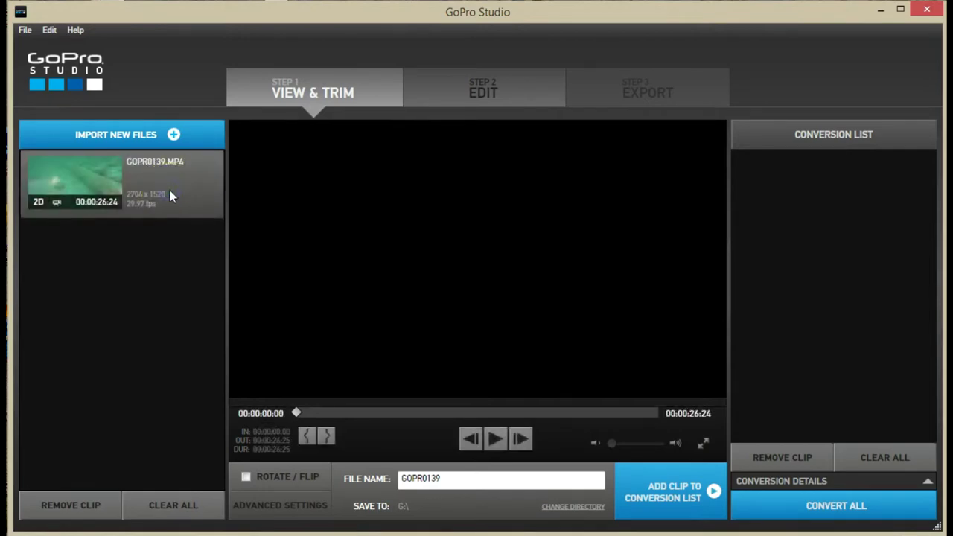
Step: Preview the GOPR0139.MP4 clip up to the sea cucumber, then add it to the conversion list and convert it
left_click(171, 197)
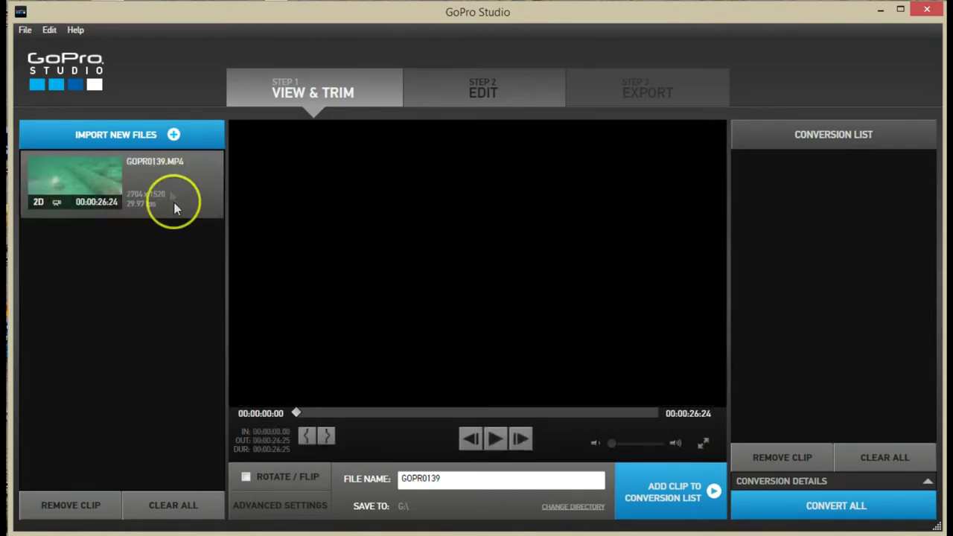
left_click_drag(299, 416, 609, 414)
left_click(615, 414)
left_click_drag(610, 415, 570, 412)
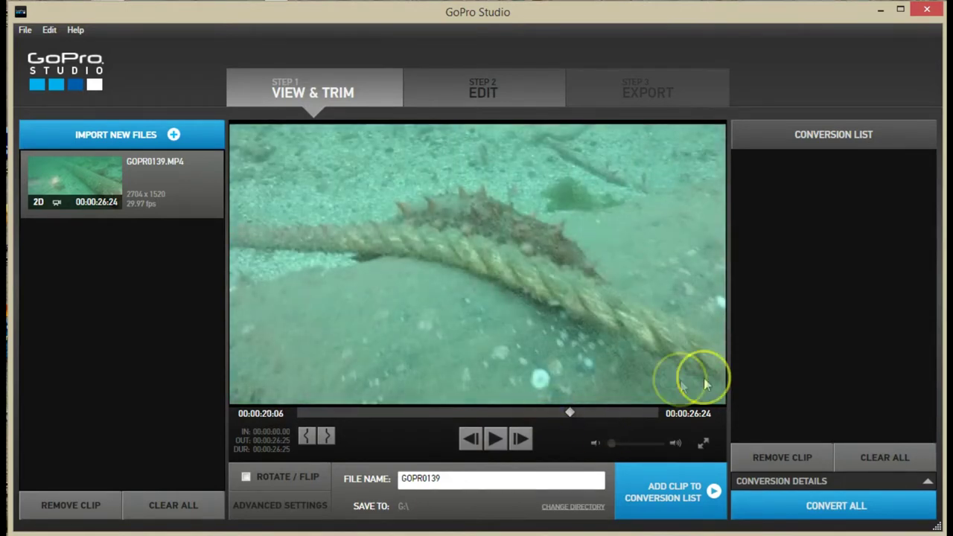
left_click(659, 496)
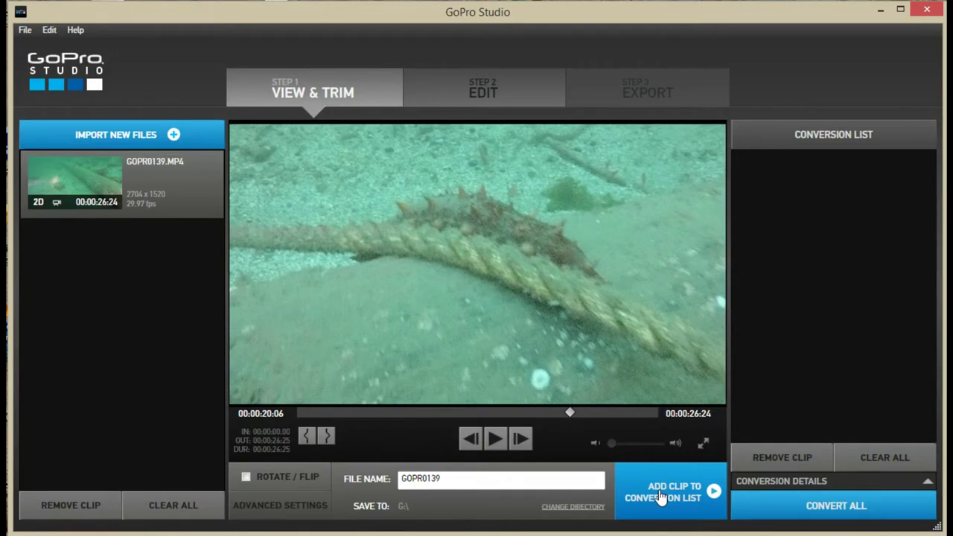
left_click(659, 496)
left_click(847, 506)
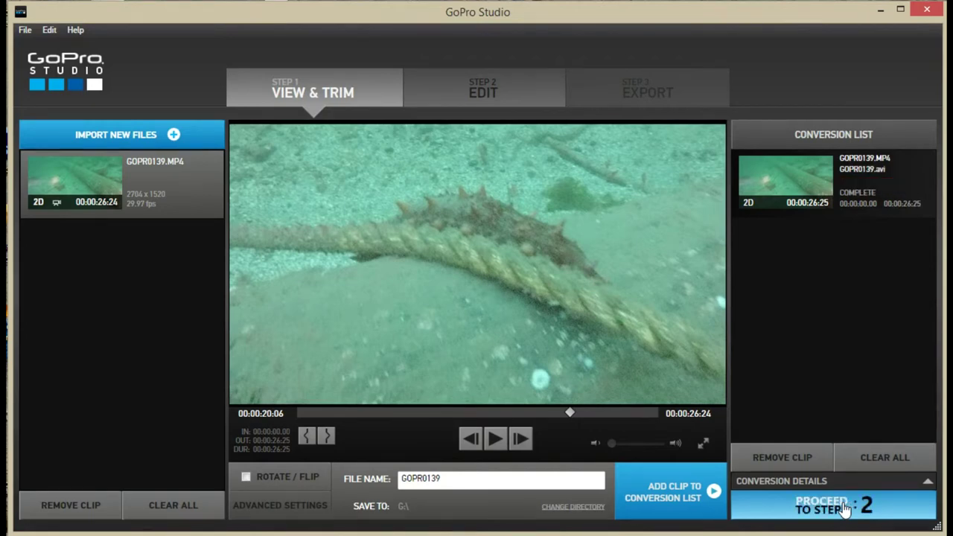
Step: Proceed to the editing stage without choosing a template and place the converted GOPR0139 clip on the video track
left_click(827, 504)
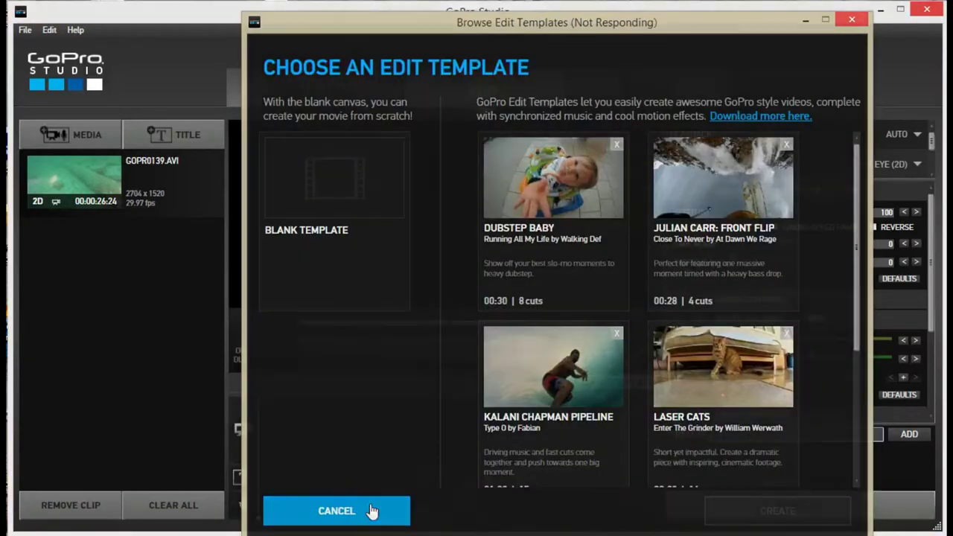
left_click(336, 511)
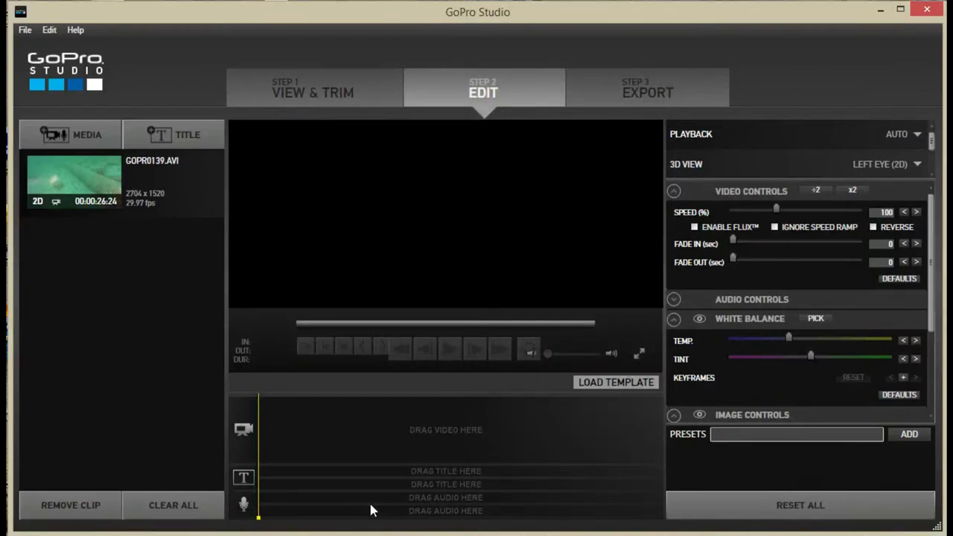
left_click_drag(85, 175, 337, 437)
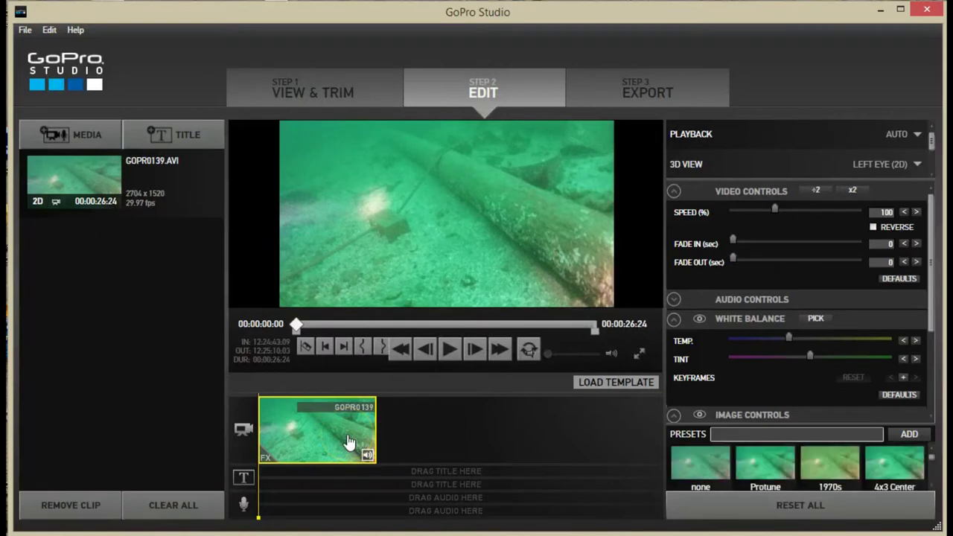
Step: Scrub through the clip to the sea cucumber on the rope at about 00:00:22:28
left_click(298, 325)
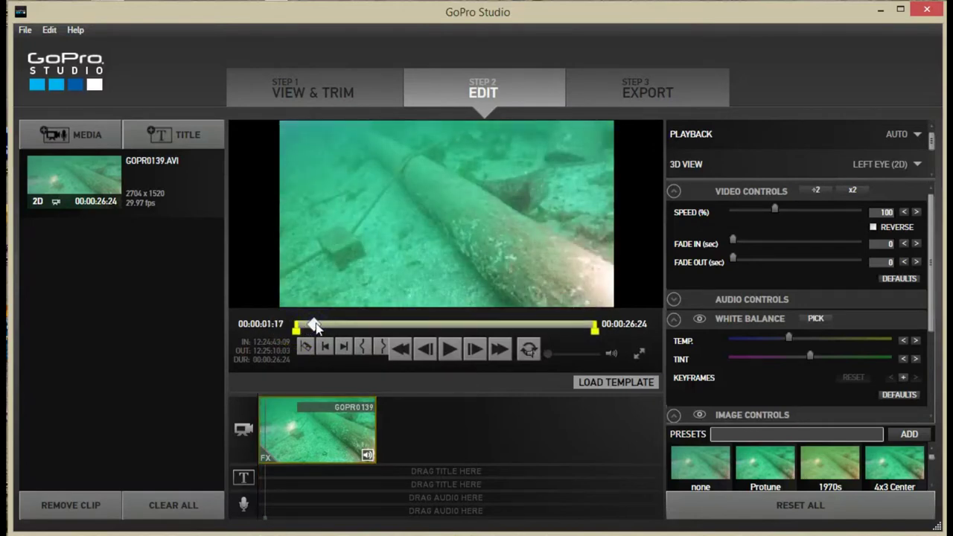
left_click_drag(313, 325, 349, 327)
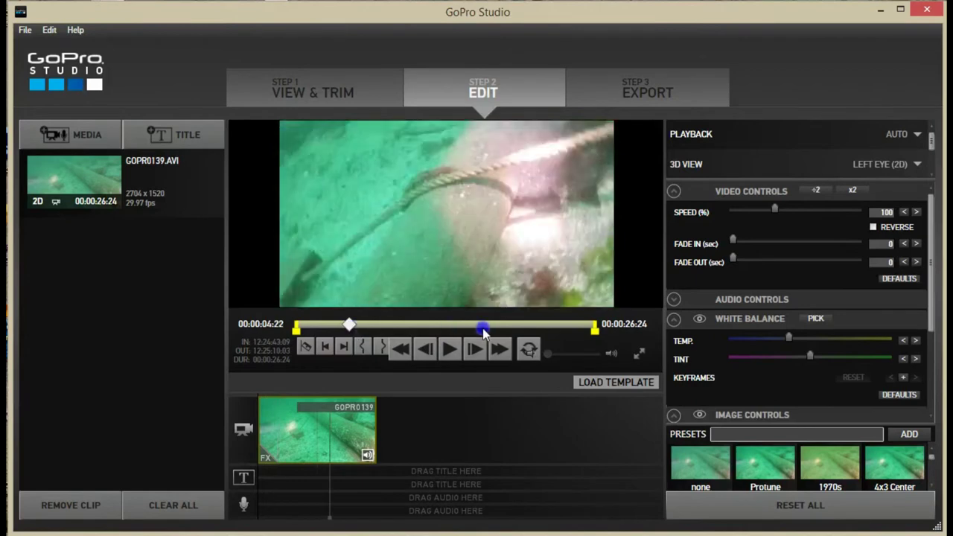
left_click(503, 328)
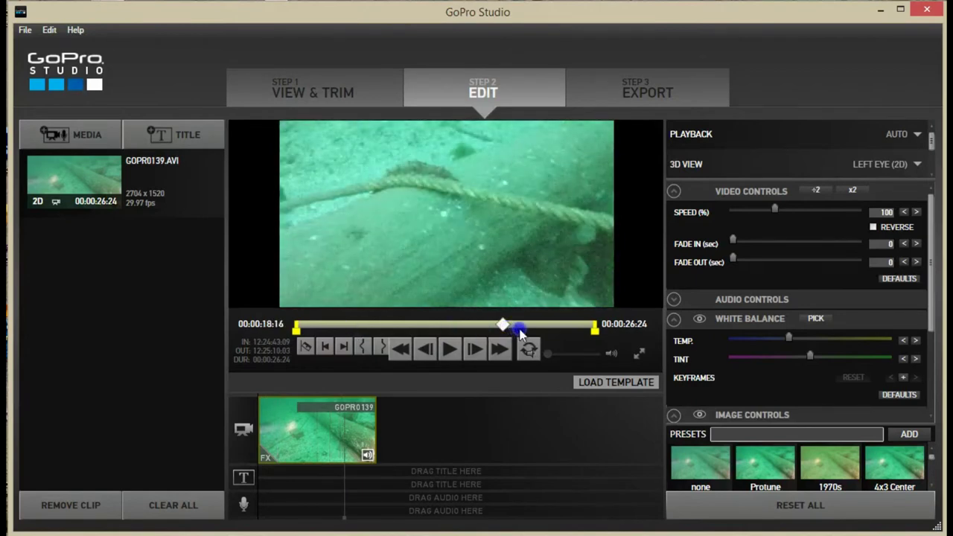
left_click(516, 328)
left_click(537, 329)
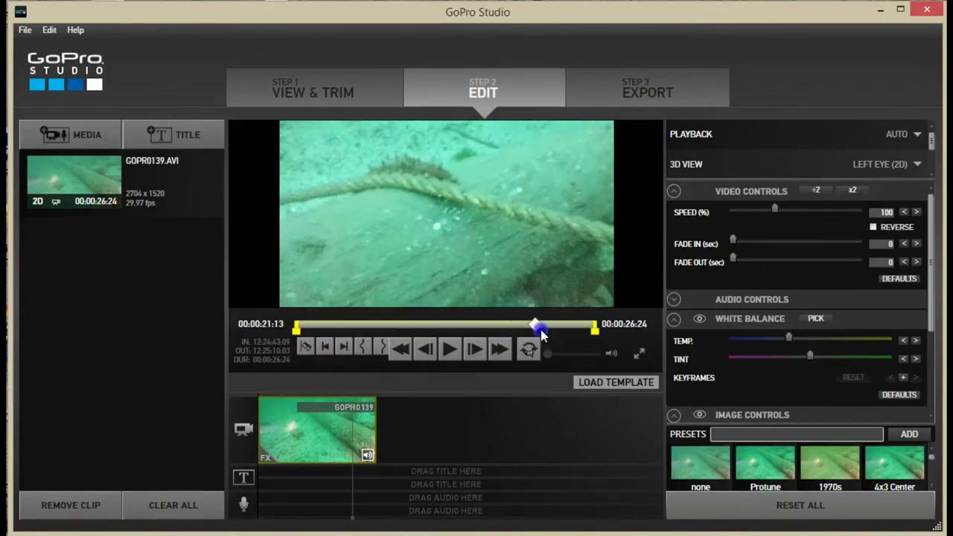
left_click(546, 329)
left_click(550, 329)
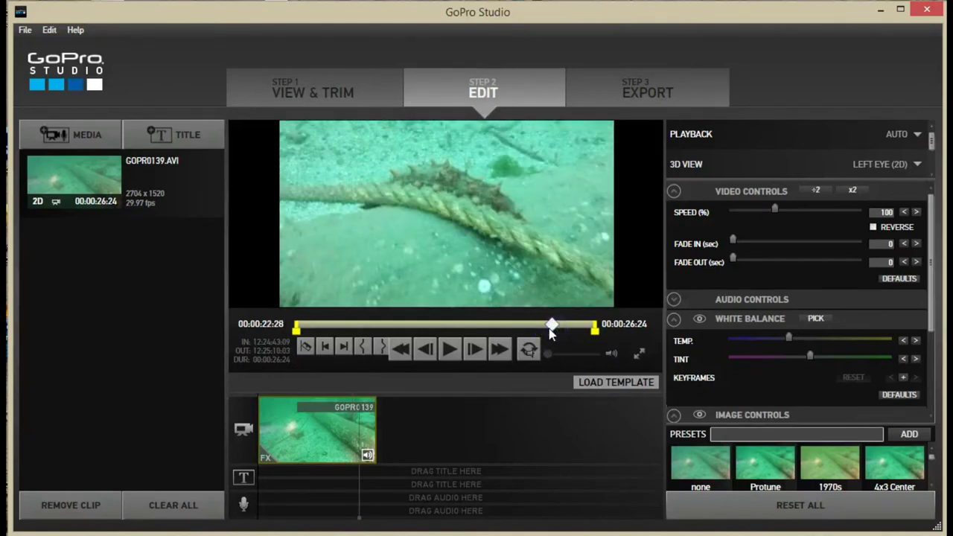
Step: Advance the clip frame by frame to the sea cucumber frame at about 00:00:23:24
left_click(469, 348)
left_click(474, 349)
left_click(475, 349)
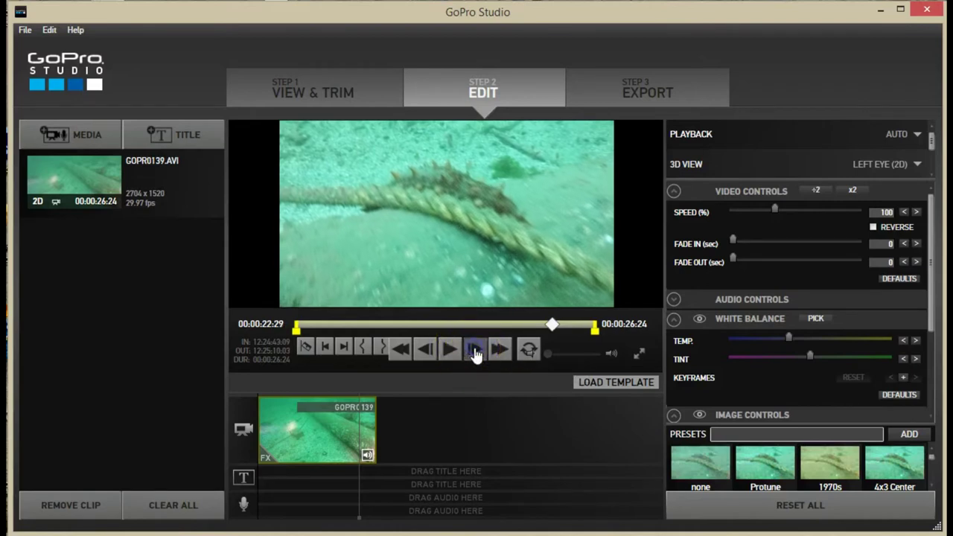
left_click(474, 349)
left_click(474, 349)
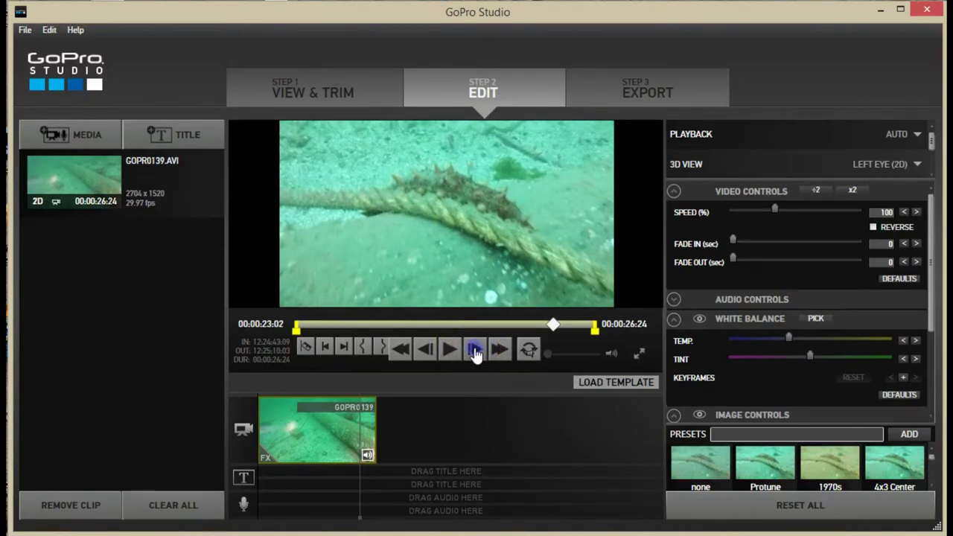
left_click(475, 349)
left_click(474, 349)
left_click(475, 349)
left_click(474, 350)
left_click(475, 349)
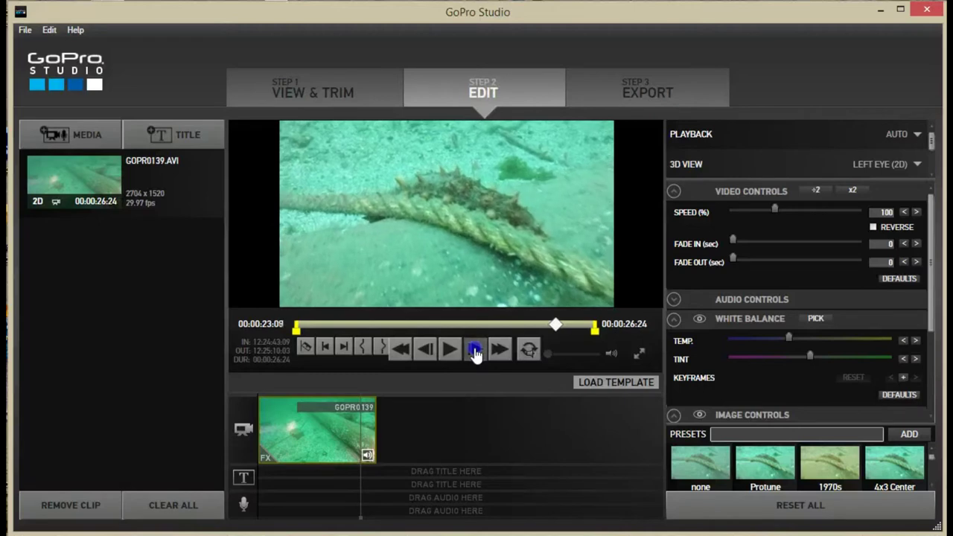
left_click(475, 351)
left_click(475, 351)
left_click(475, 351)
left_click(475, 352)
left_click(475, 351)
left_click(475, 352)
left_click(475, 351)
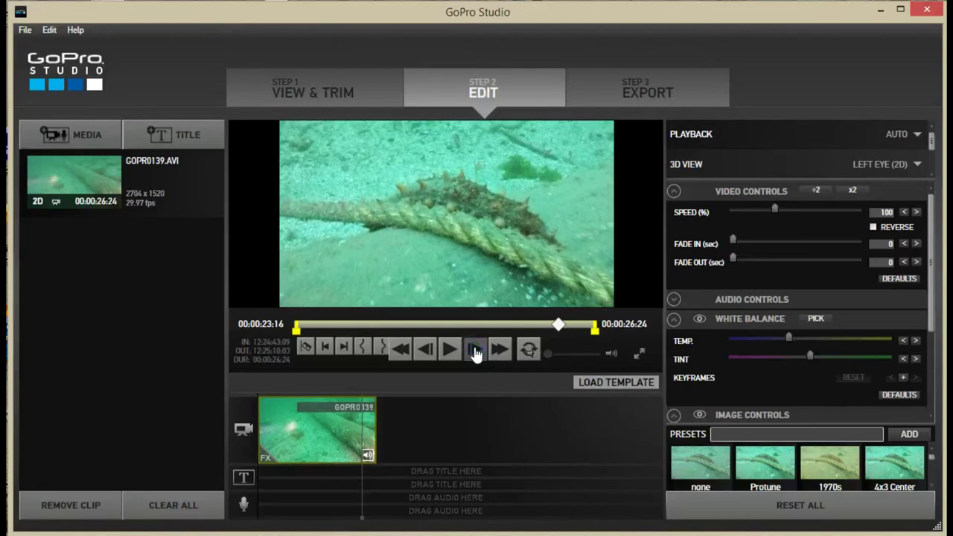
left_click(475, 351)
left_click(475, 352)
left_click(475, 351)
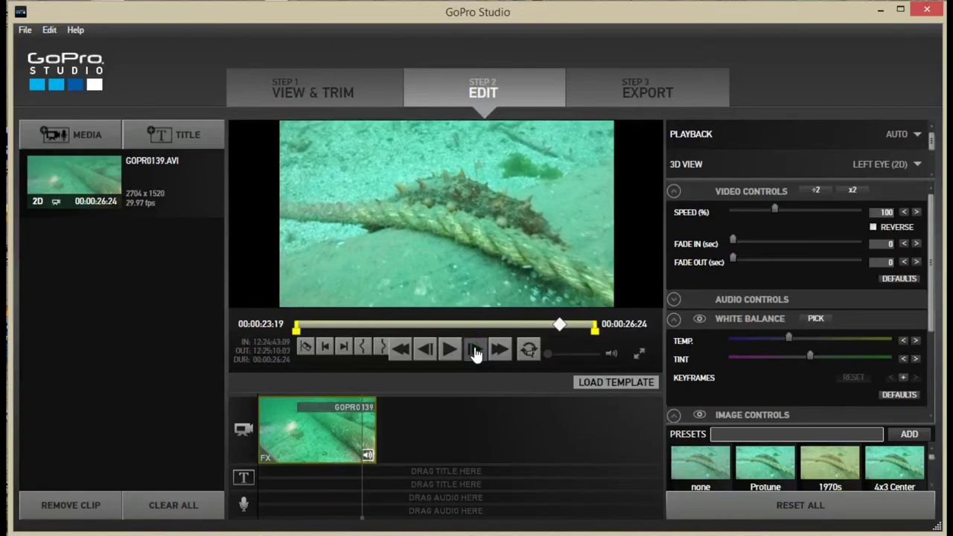
left_click(474, 351)
left_click(475, 351)
left_click(475, 351)
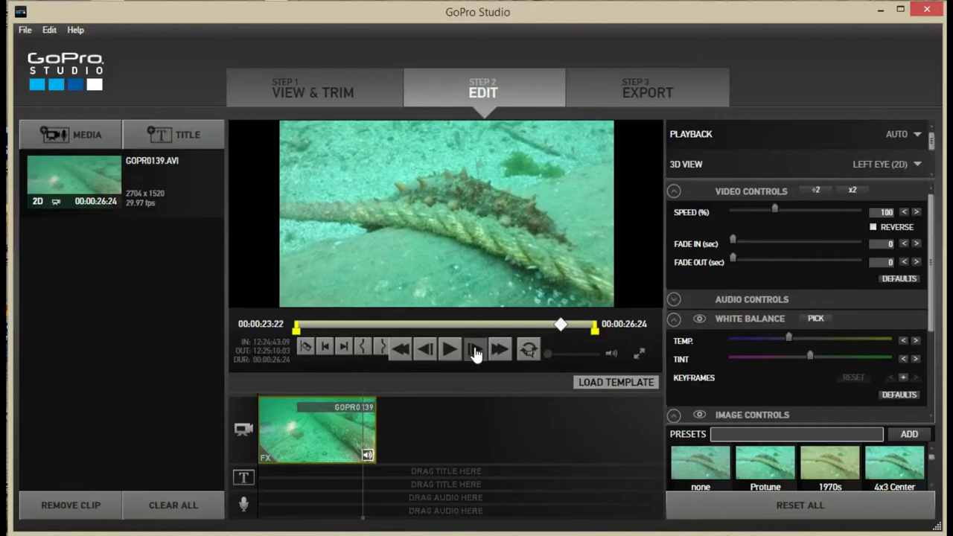
left_click(475, 352)
left_click(475, 351)
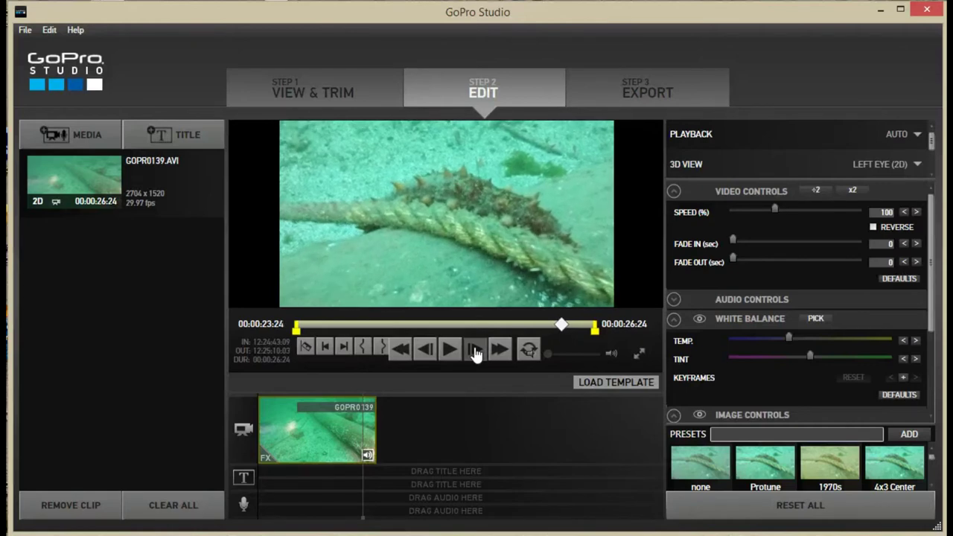
left_click(475, 352)
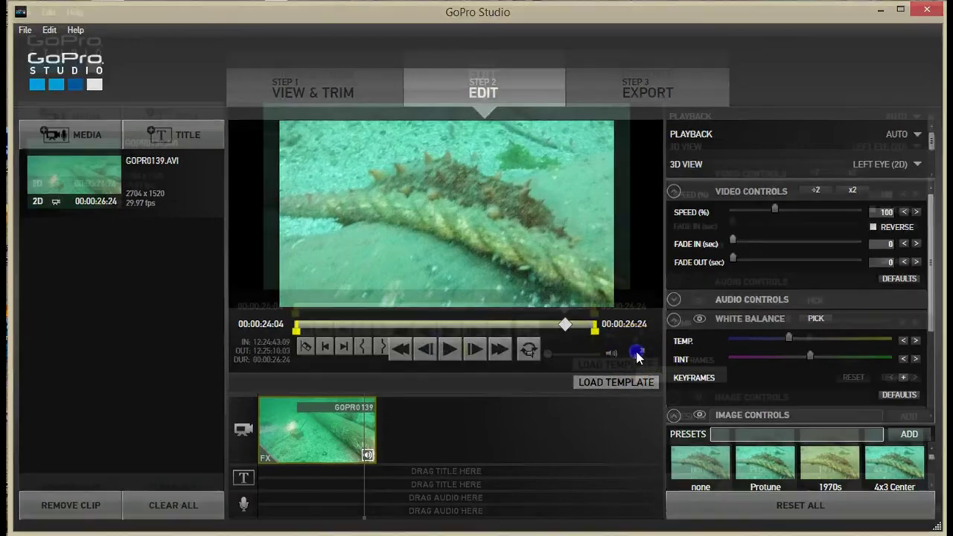
Step: Check the frame in full screen and set the white balance by picking a neutral point on the seabed below the rope
left_click(636, 350)
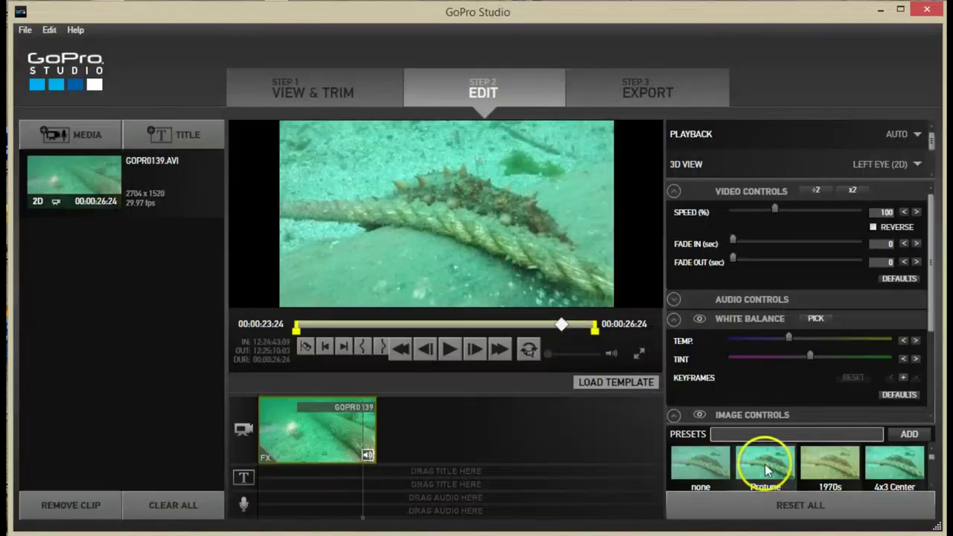
left_click(815, 318)
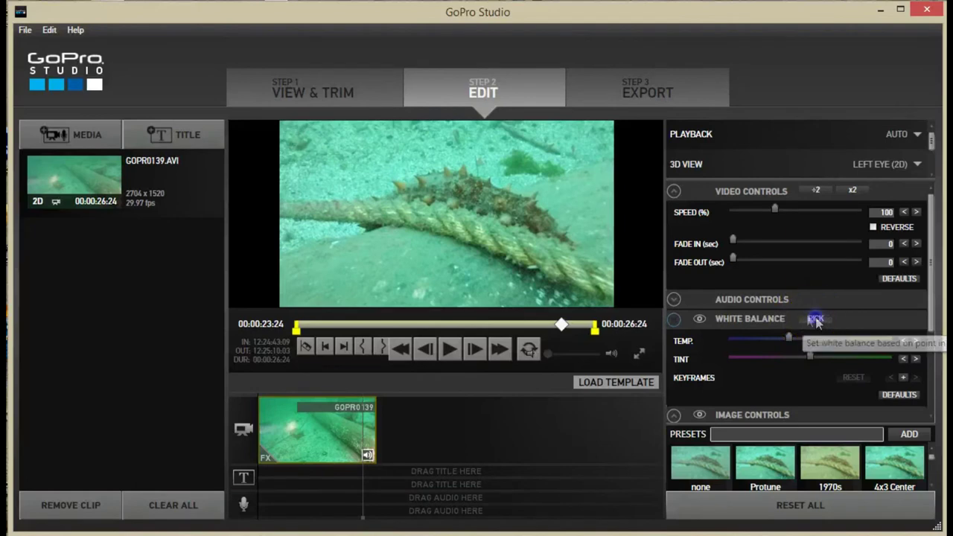
left_click(538, 298)
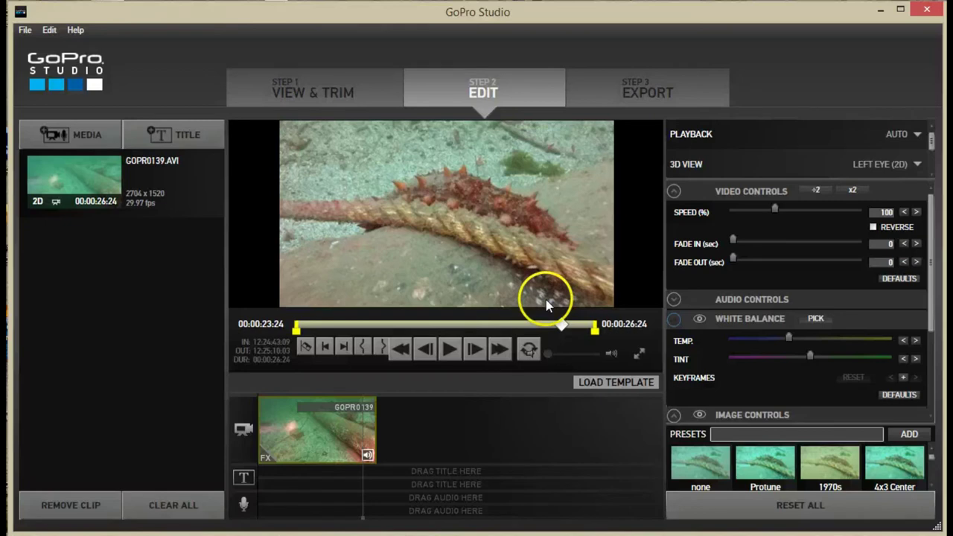
Step: Export the current frame as an Actual Size JPEG still image named seacuc on the G:\ drive
left_click(24, 30)
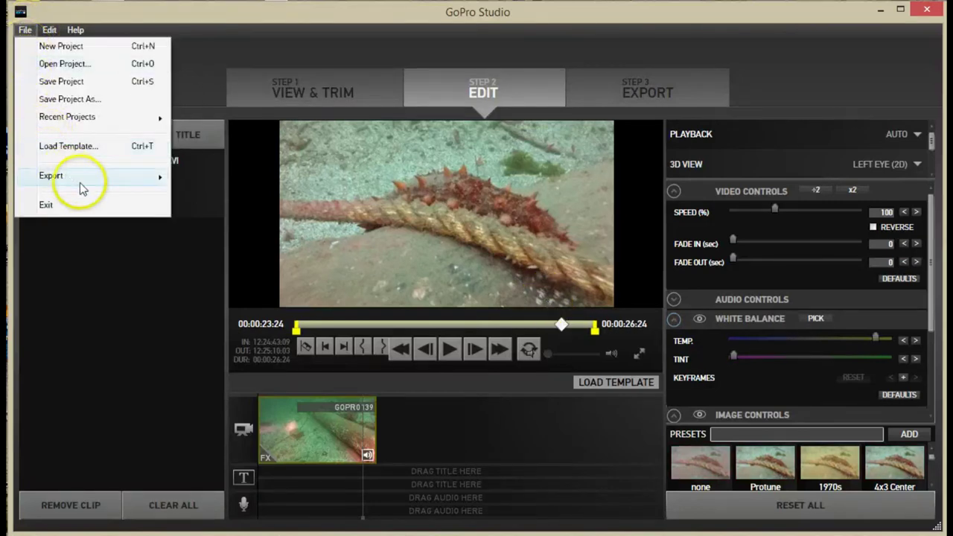
mouse_move(154, 181)
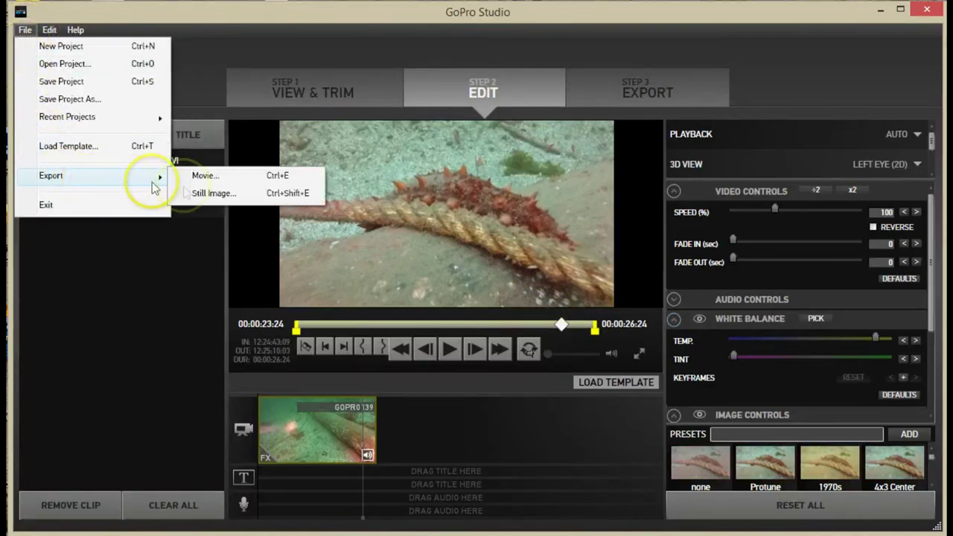
left_click(209, 193)
left_click(582, 361)
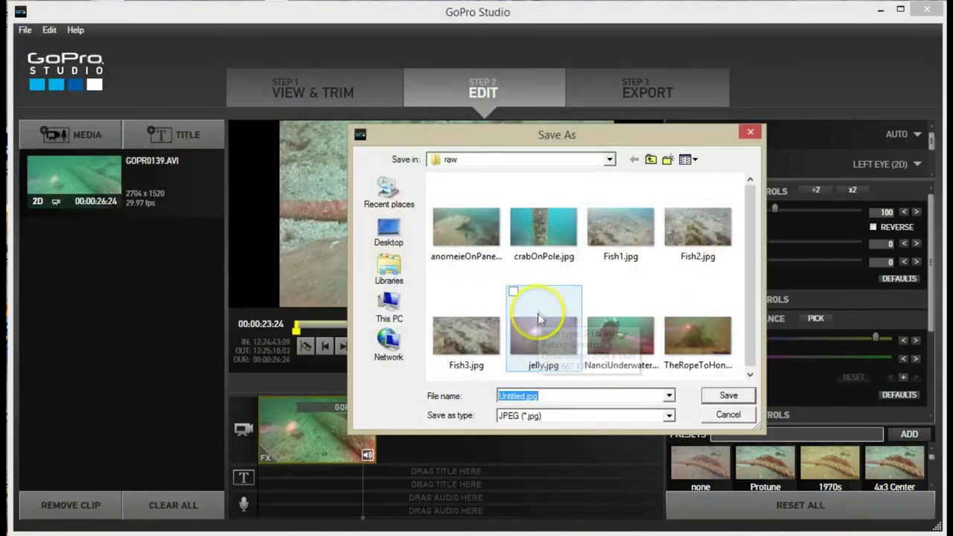
type("g:\\")
key("Return")
type("seacuc")
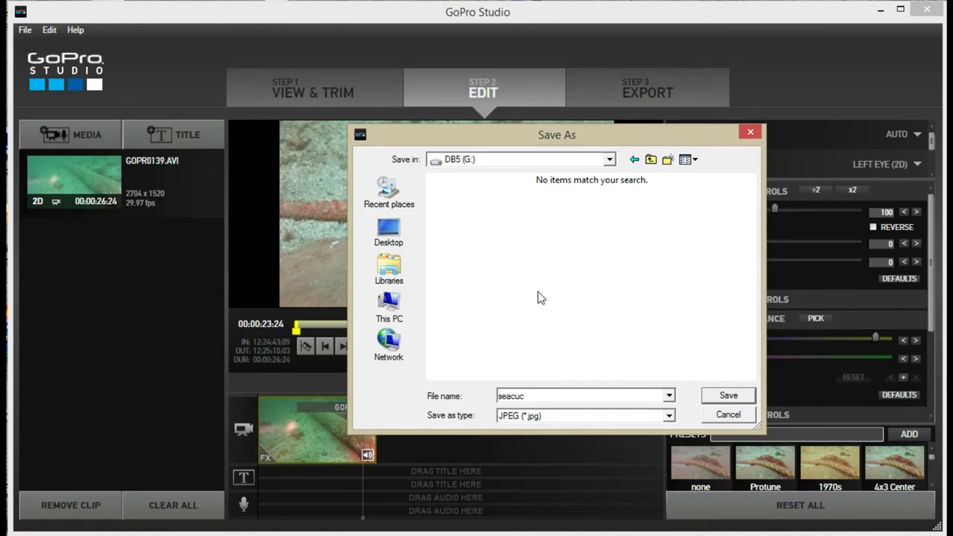
key("Return")
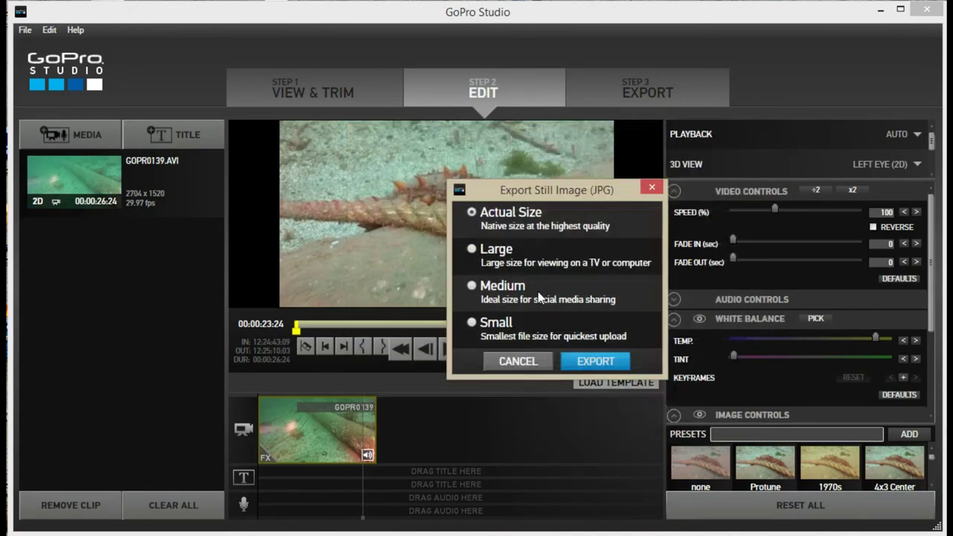
key("Return")
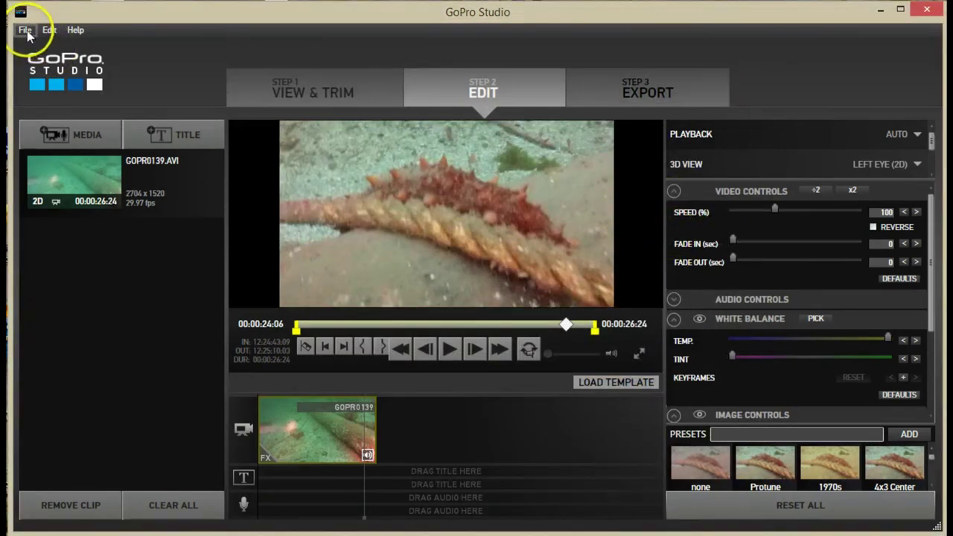
Step: Close the program without saving the project
left_click(929, 11)
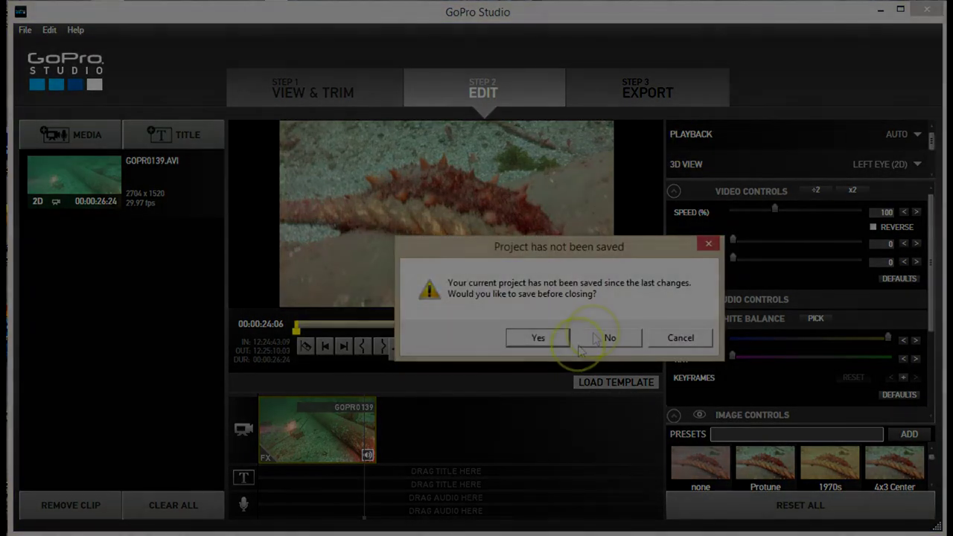
left_click(609, 337)
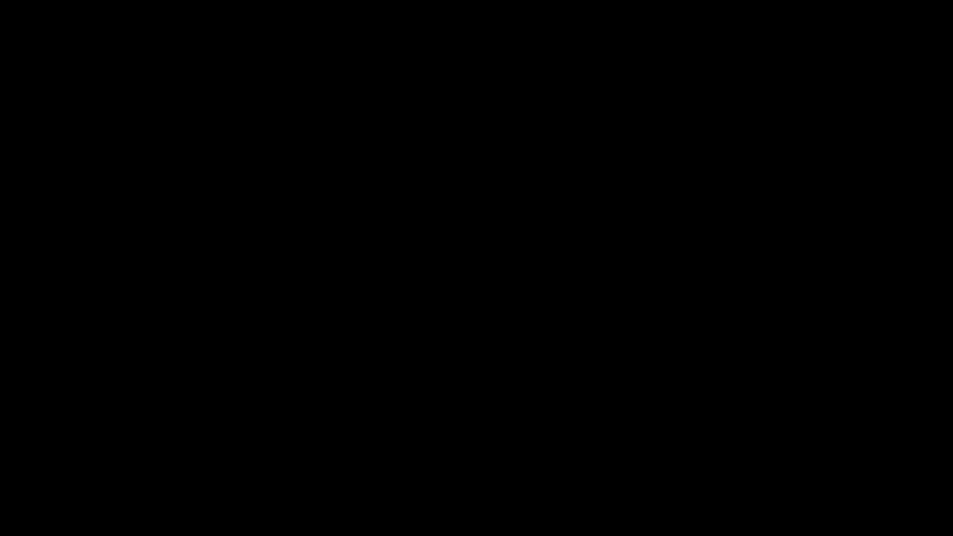